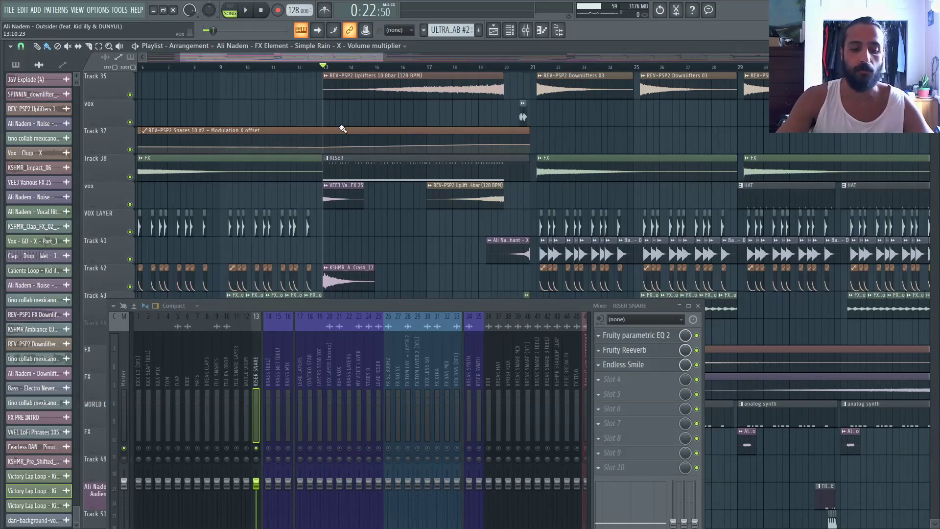
pyautogui.press('space')
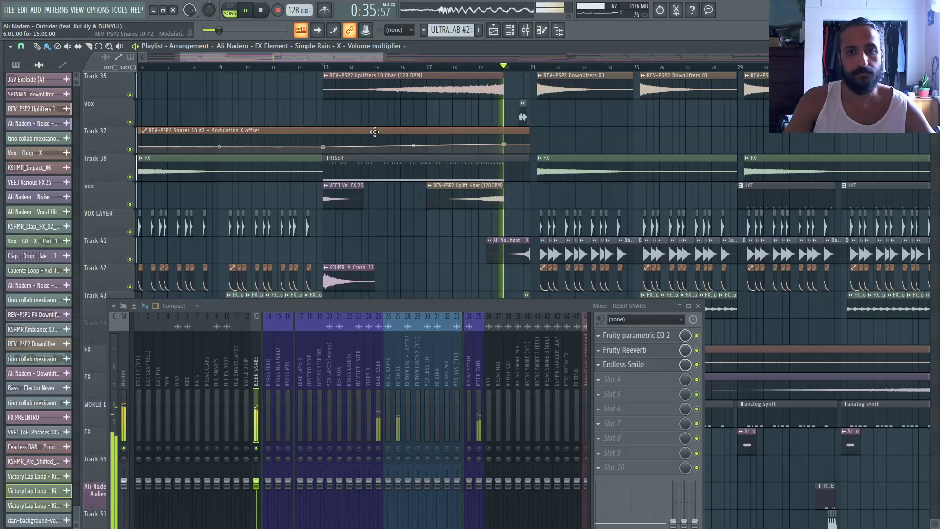
pyautogui.press('space')
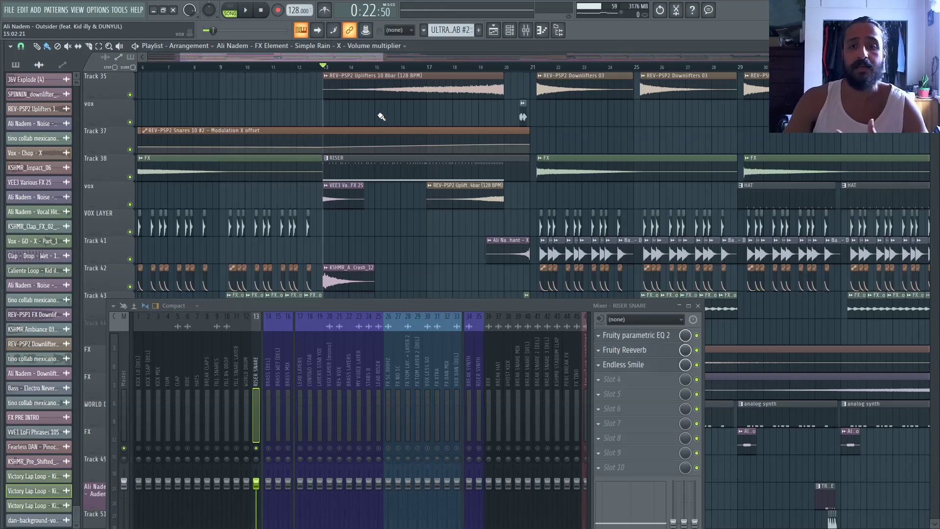
# Step: Open the RISER pattern in the piano roll and the REV-PSP2 Snares 10 #2 channel settings beside it
pyautogui.doubleClick(439, 163)
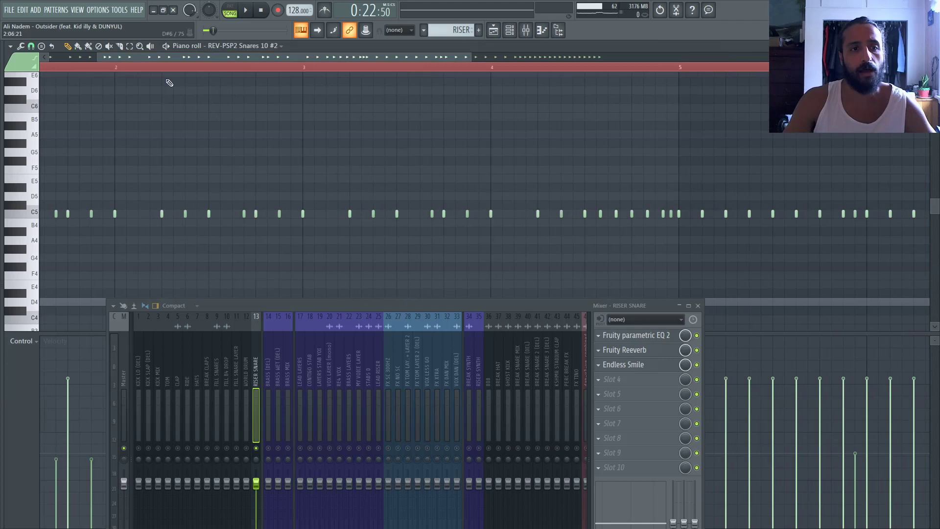
pyautogui.click(510, 31)
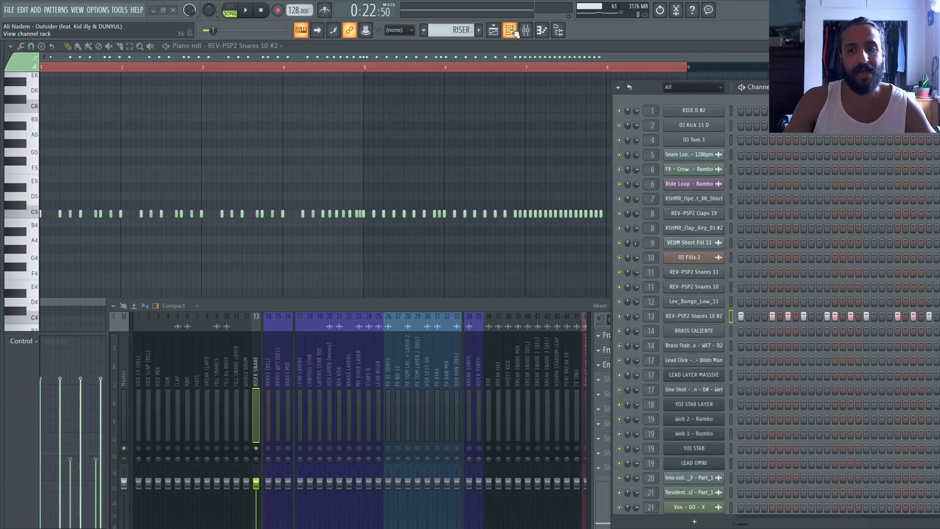
pyautogui.click(683, 317)
pyautogui.moveTo(165, 107); pyautogui.dragTo(323, 61)
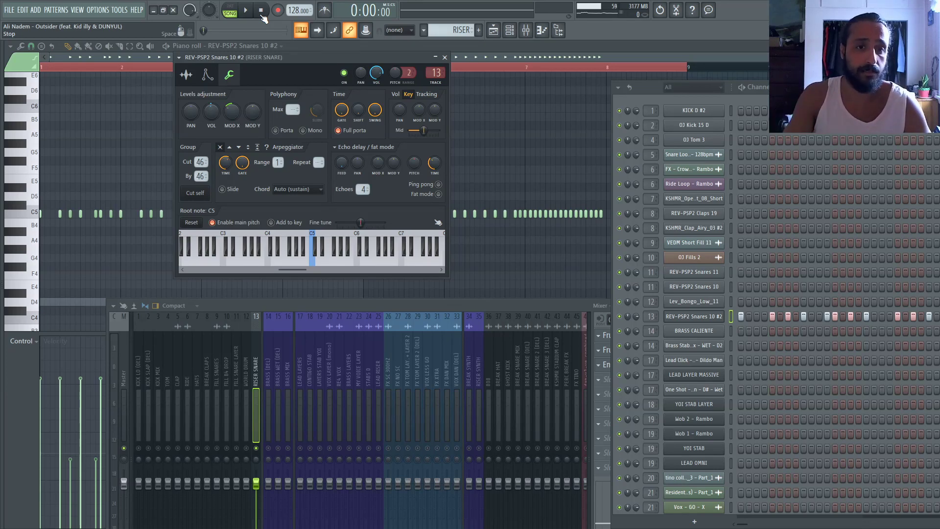
# Step: Move the mixer and channel list aside, then reopen the snare's settings to reach Mod X
pyautogui.click(445, 57)
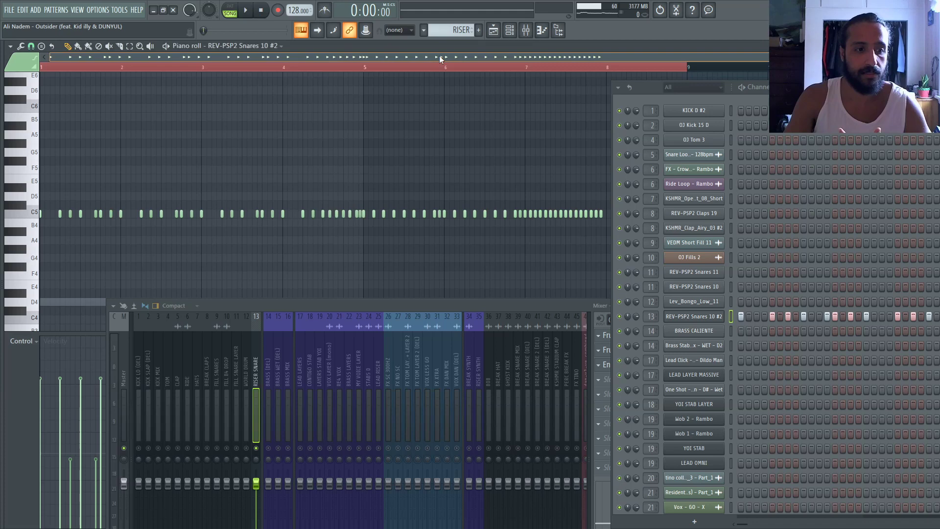
pyautogui.moveTo(320, 312); pyautogui.dragTo(827, 407)
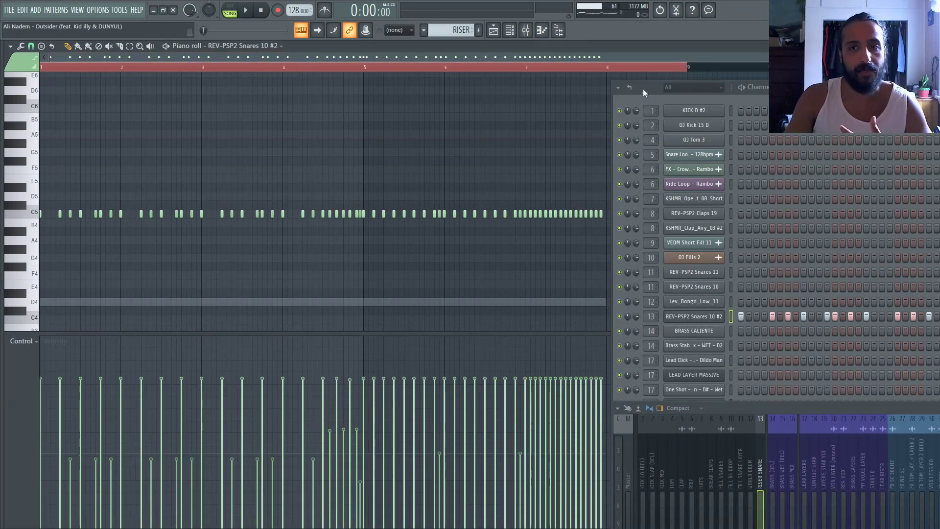
pyautogui.moveTo(637, 87); pyautogui.dragTo(793, 115)
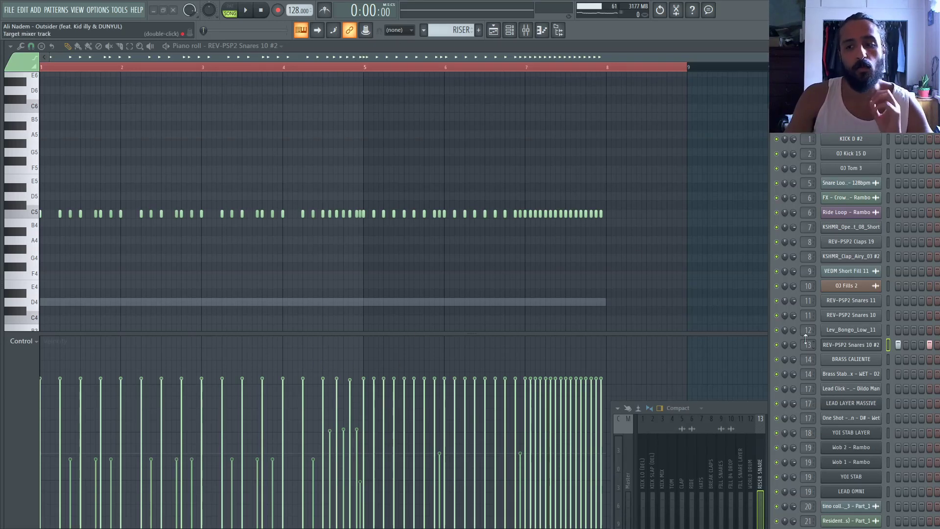
pyautogui.click(837, 345)
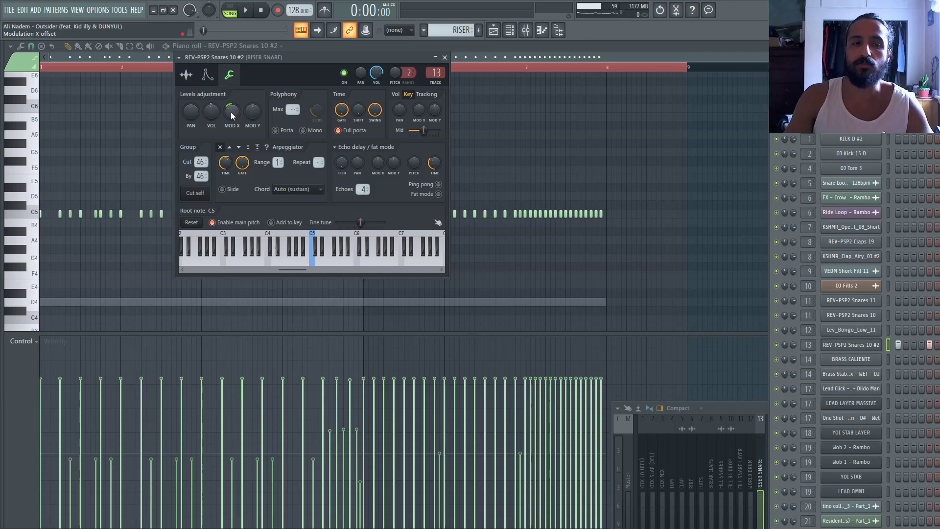
pyautogui.press('F5')
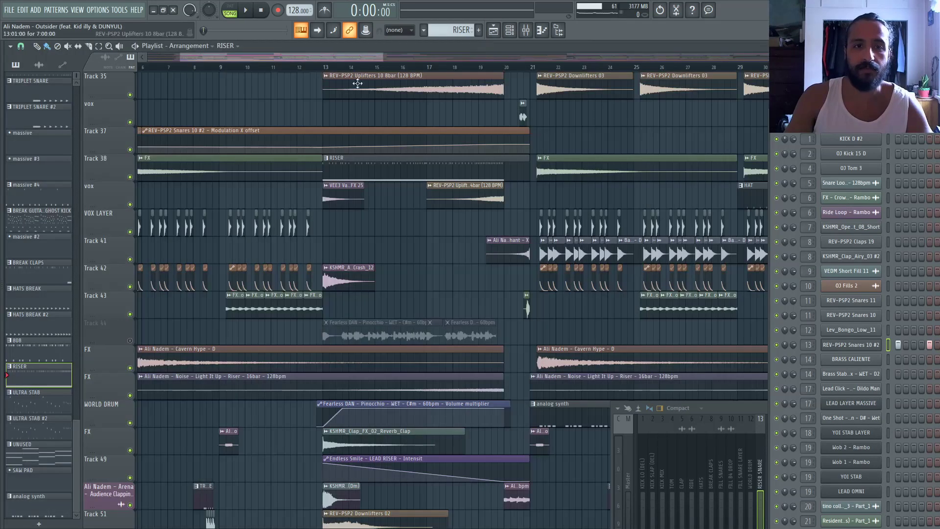
pyautogui.click(324, 63)
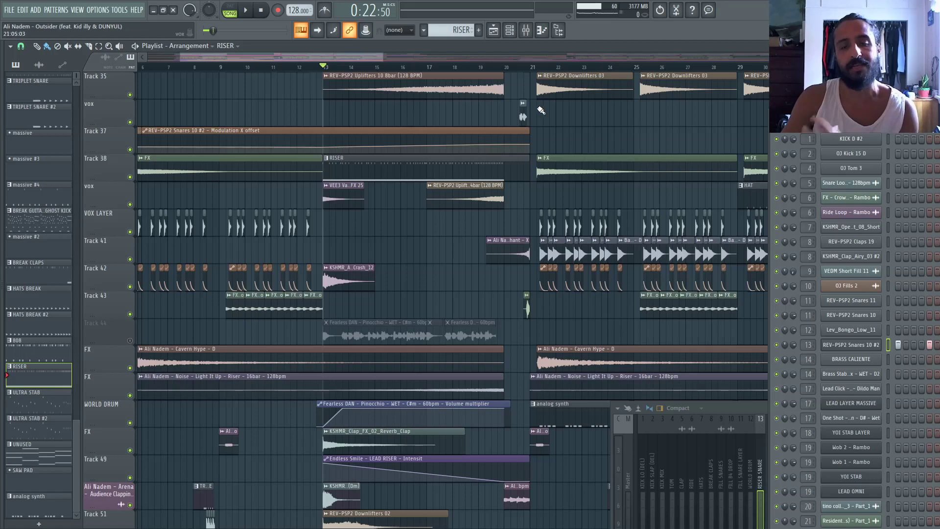
# Step: Add a Track 37 automation point at bar 13 and bring up the full mixer
pyautogui.click(329, 146)
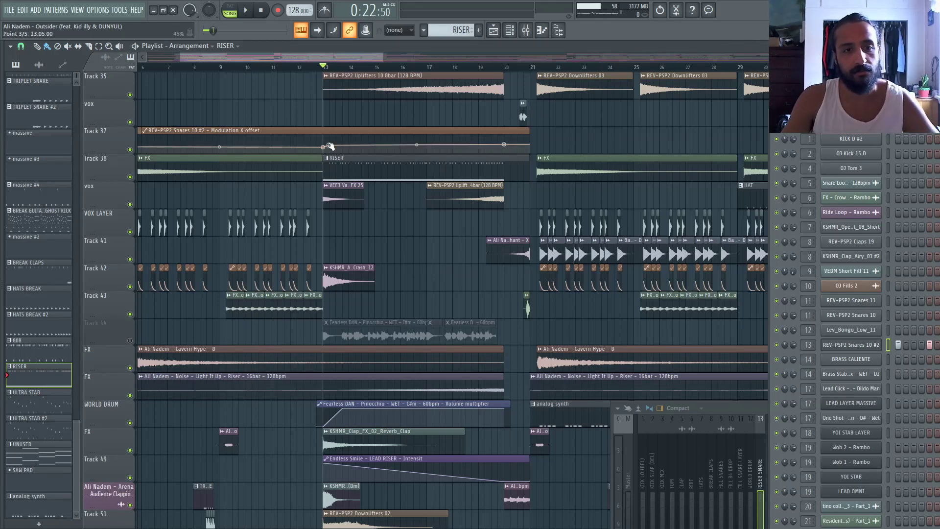
pyautogui.moveTo(329, 146); pyautogui.dragTo(323, 145)
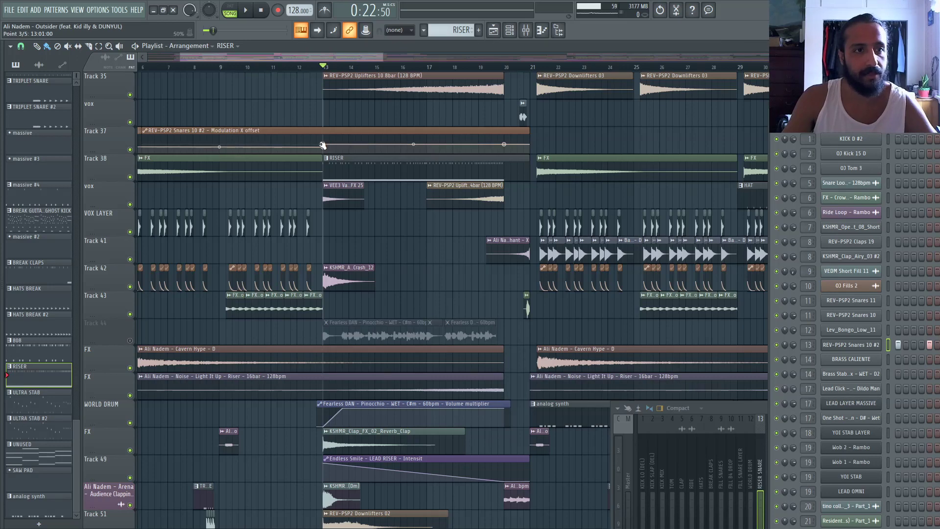
pyautogui.click(526, 30)
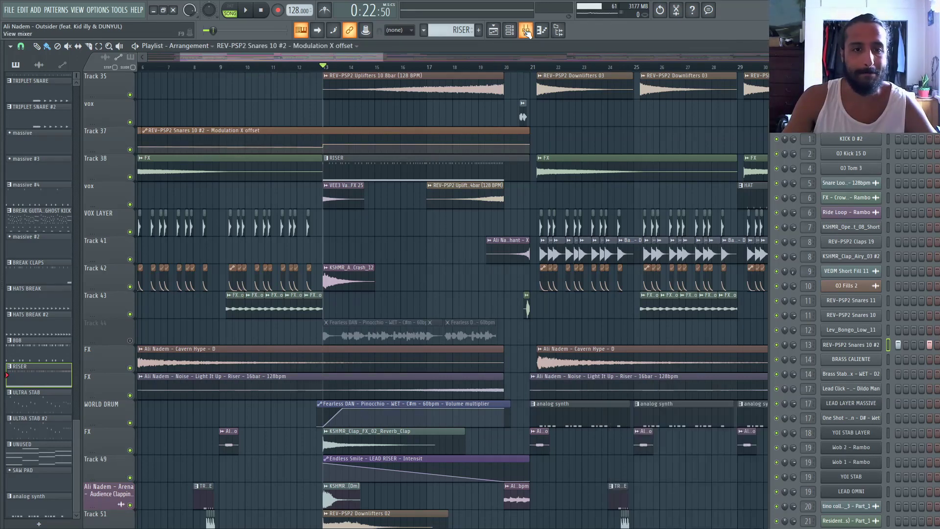
pyautogui.moveTo(751, 410); pyautogui.dragTo(639, 346)
# Step: Play the song to hear the filter ramp, stop, and float the mixer window
pyautogui.press('space')
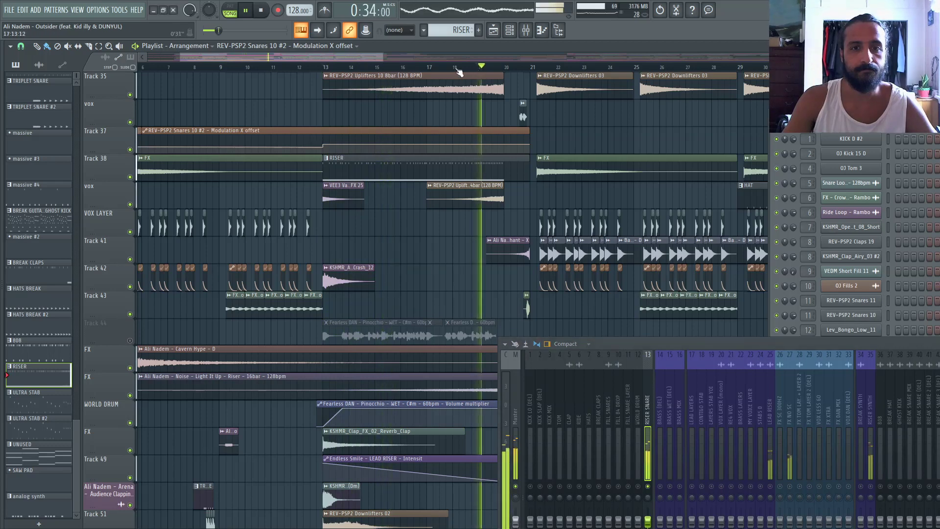
pyautogui.click(261, 12)
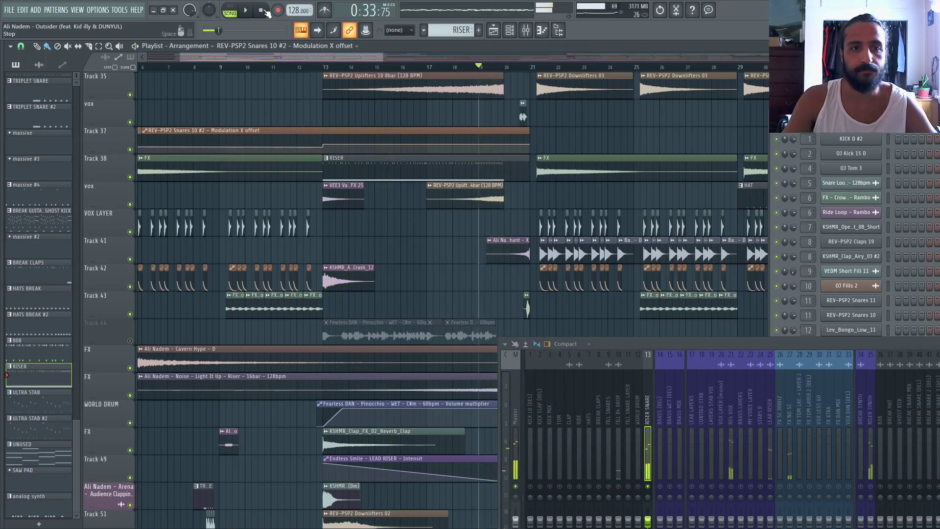
pyautogui.moveTo(628, 343); pyautogui.dragTo(351, 321)
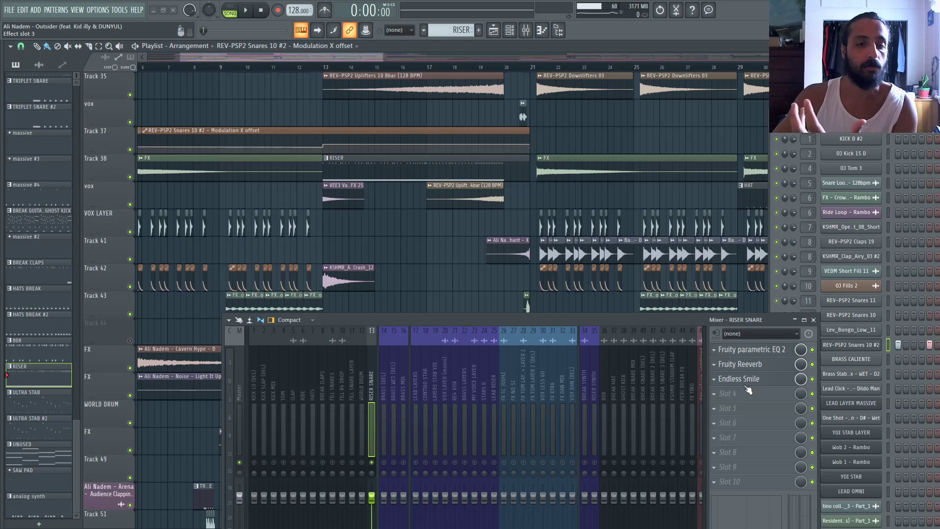
# Step: Select the riser snare's automation clip and play the build-up from bar 13
pyautogui.click(370, 130)
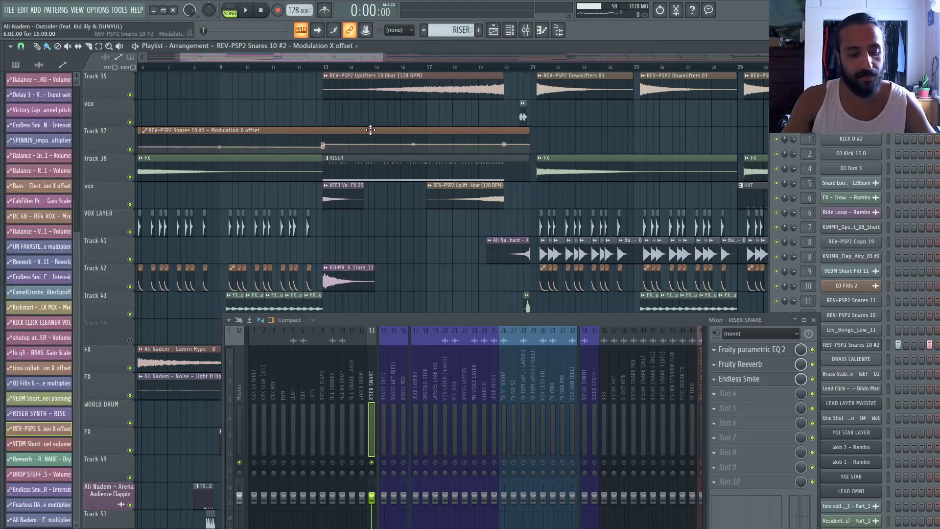
pyautogui.click(325, 67)
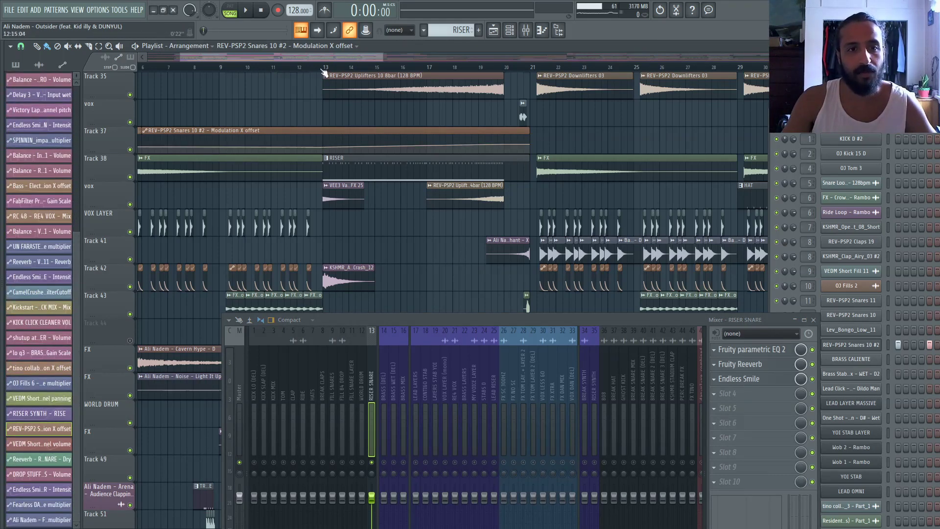
pyautogui.press('space')
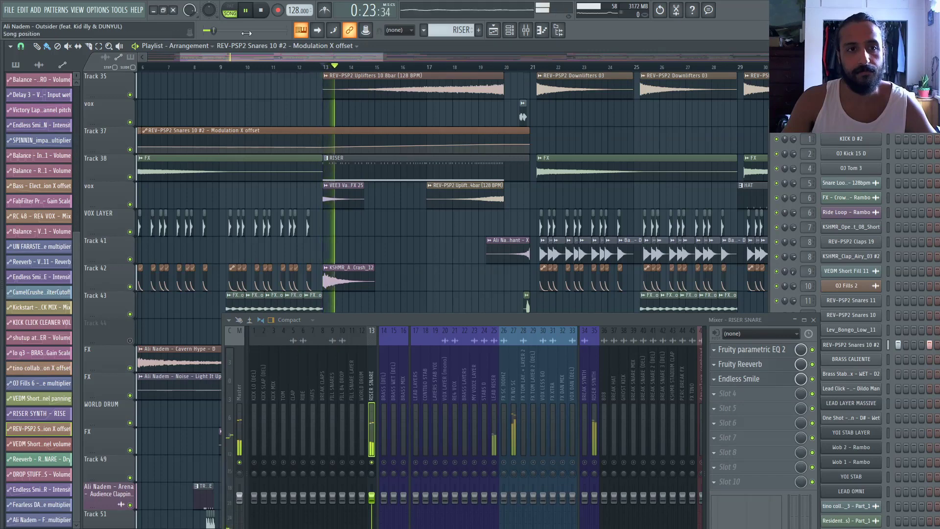
pyautogui.click(262, 11)
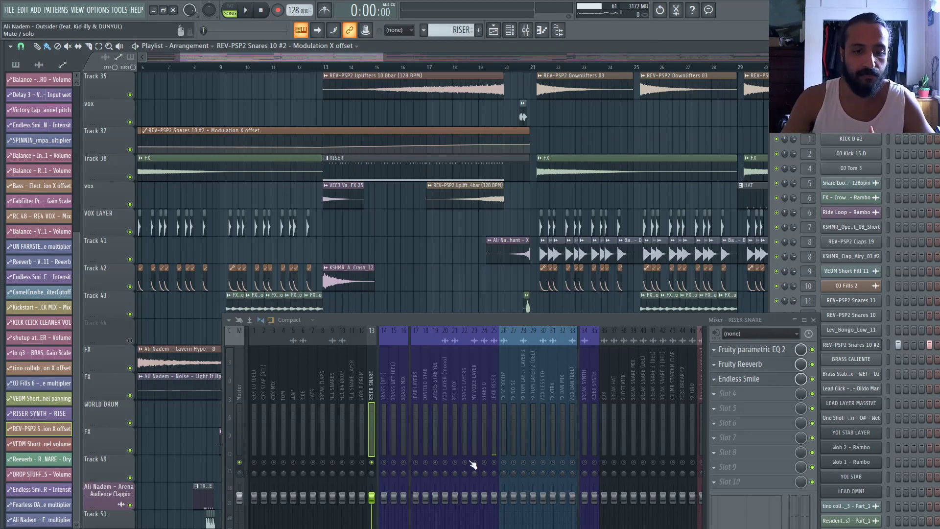
pyautogui.click(325, 67)
pyautogui.press('space')
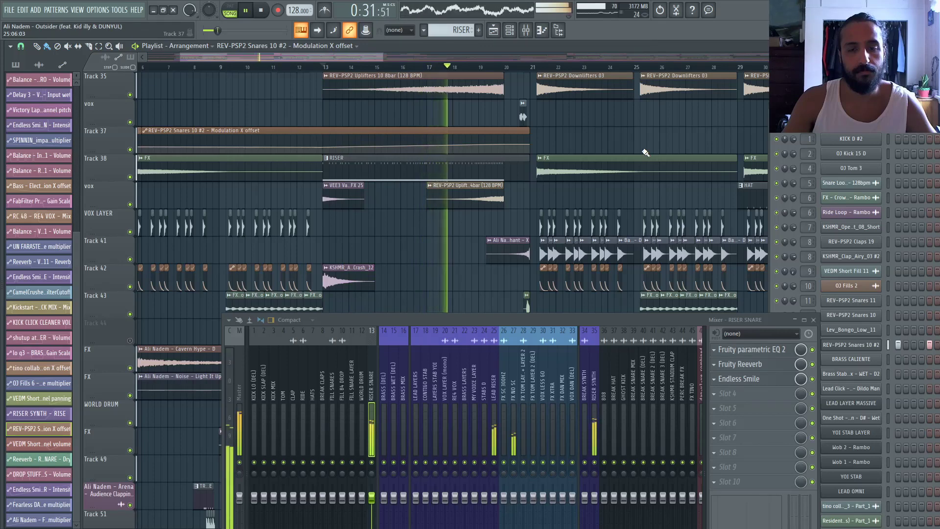
# Step: Scroll the playlist during playback, then stop it after the drop
pyautogui.scroll(4, 642, 147)
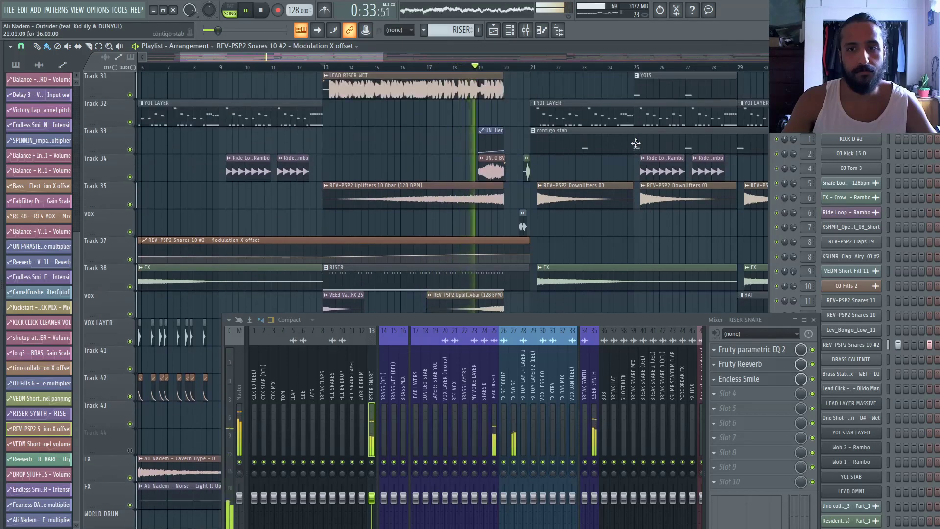
pyautogui.scroll(-1, 636, 143)
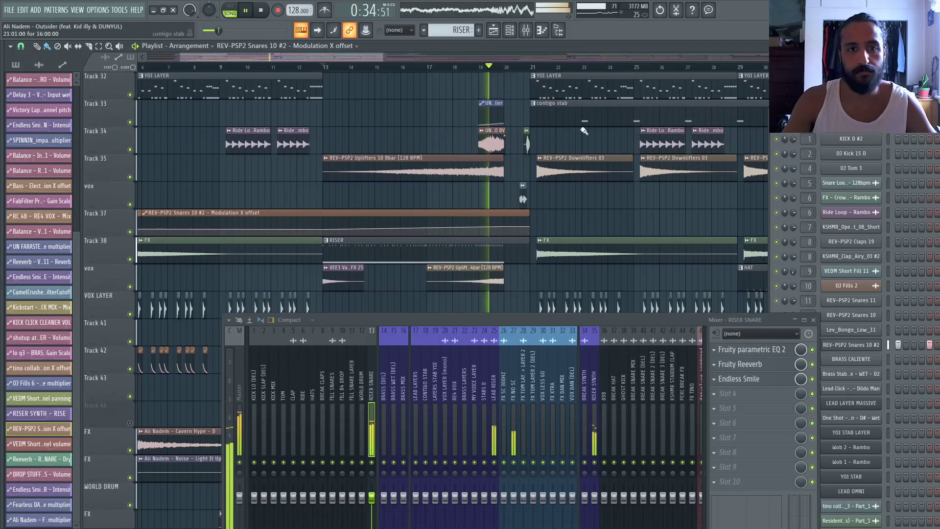
pyautogui.click(263, 11)
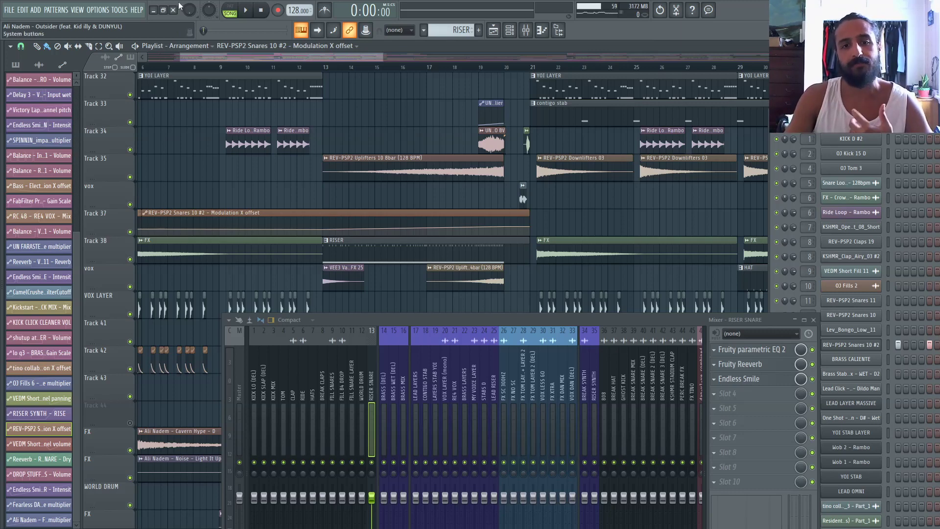
# Step: Scroll the playlist down and place the song position at bar 13
pyautogui.scroll(-3, 329, 74)
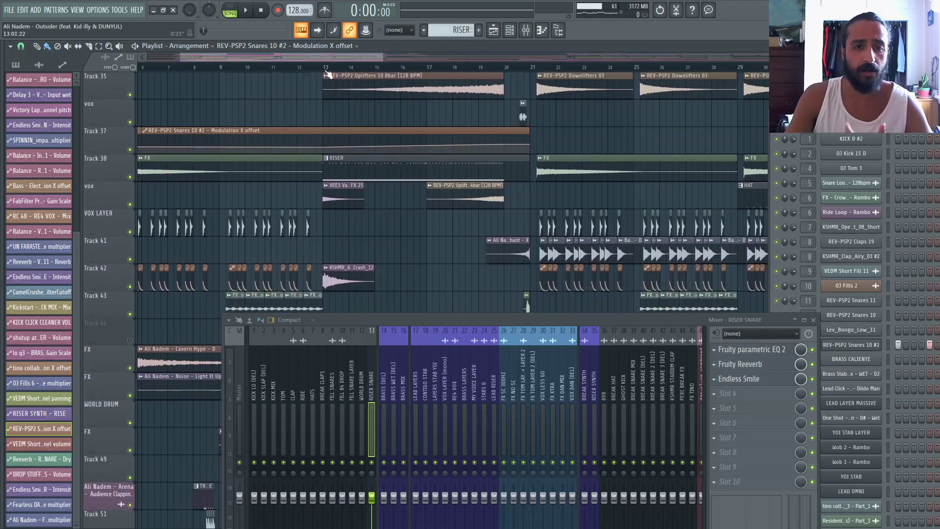
pyautogui.click(326, 69)
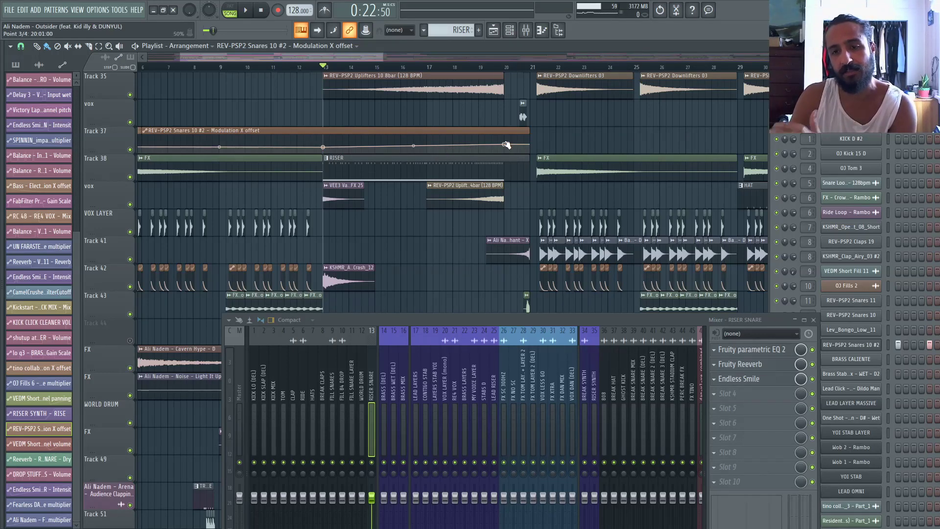
pyautogui.scroll(-2, 559, 134)
pyautogui.scroll(-4, 628, 133)
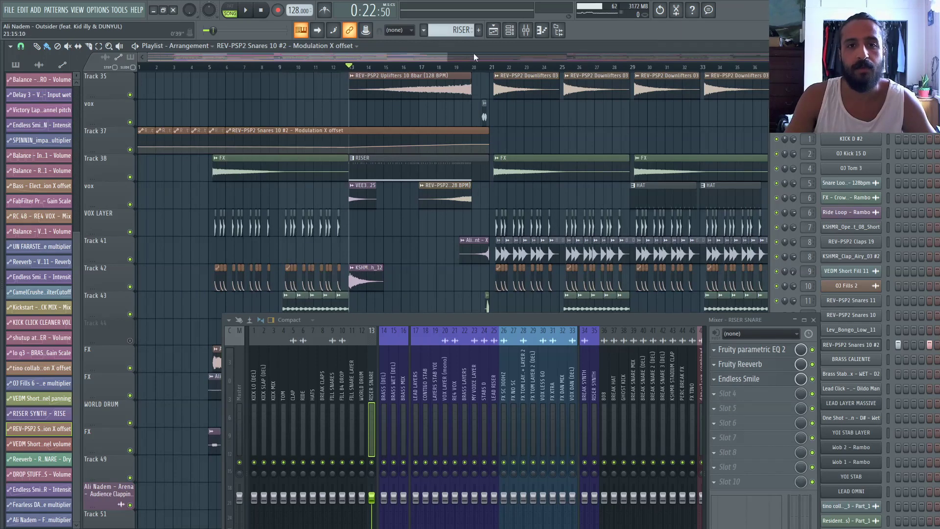
pyautogui.scroll(-2, 527, 122)
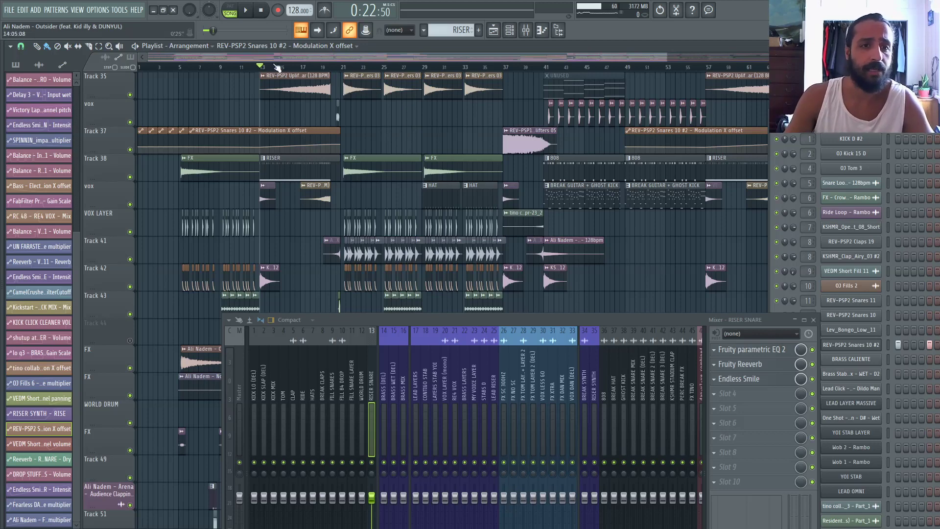
pyautogui.moveTo(342, 67); pyautogui.dragTo(422, 69)
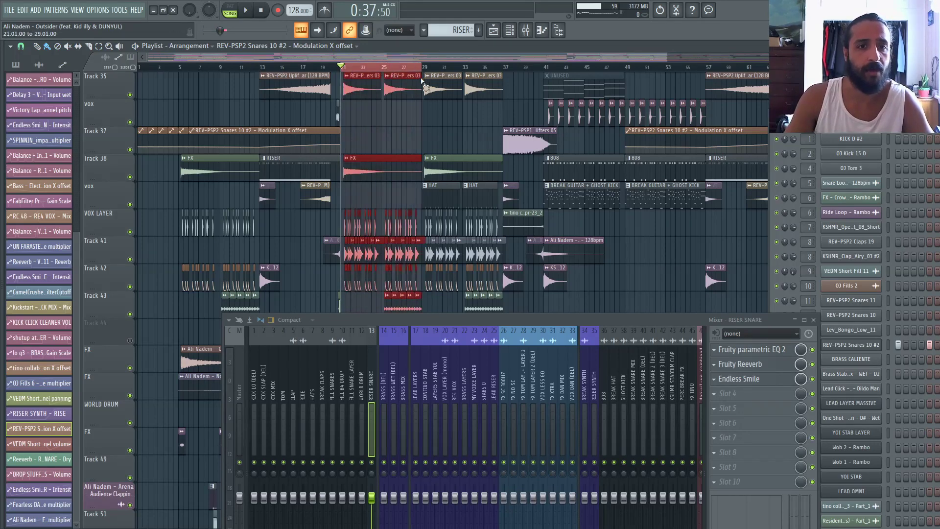
pyautogui.moveTo(262, 67); pyautogui.dragTo(347, 83)
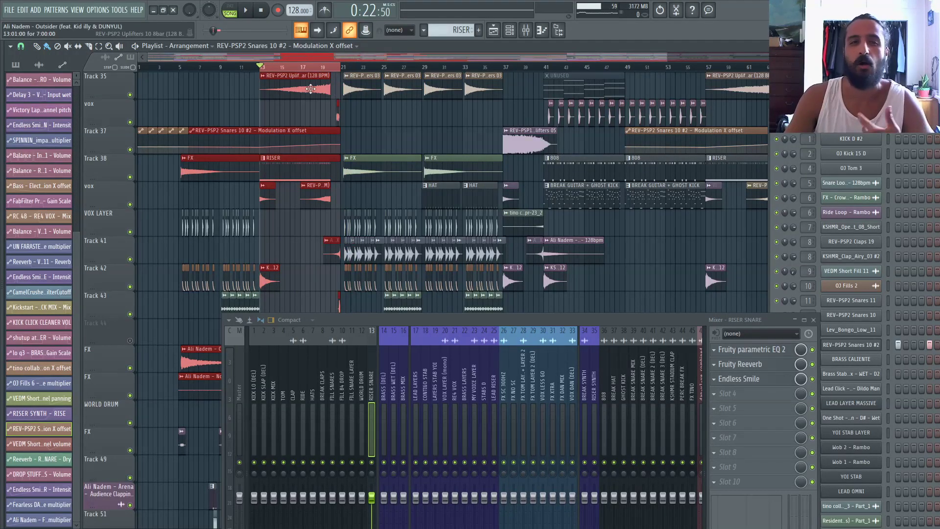
pyautogui.click(264, 69)
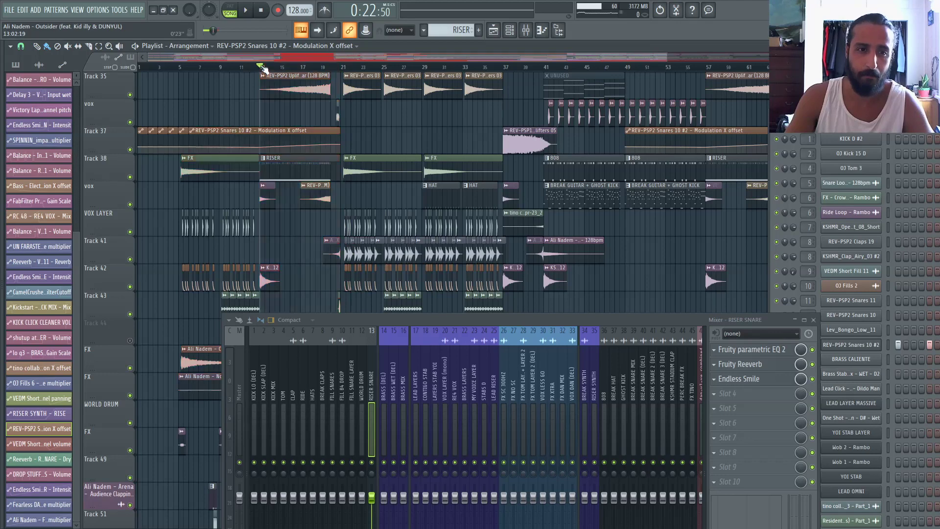